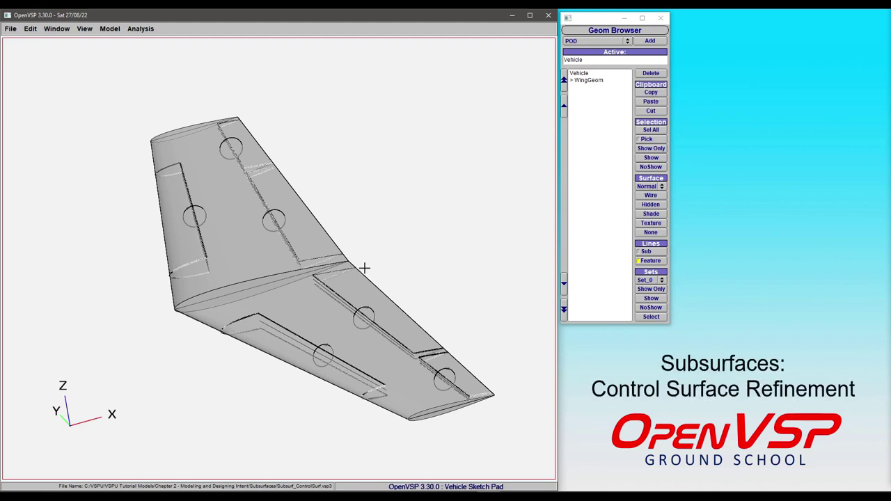
Select WingGeom to open its editor with the Flaps sub-surface selected.
{"action": "left_click", "coordinate": [588, 80]}
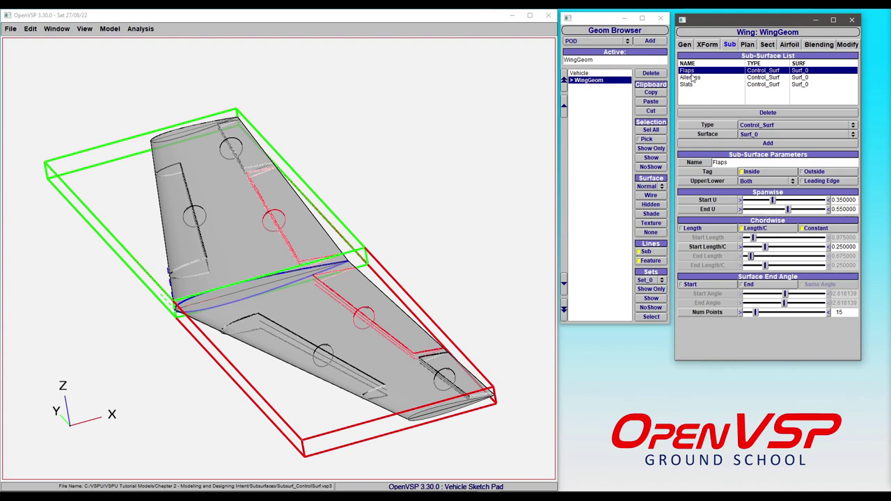
{"action": "left_click", "coordinate": [393, 255]}
Switch to top view and define the Flaps chord by absolute Length 0.975 instead of Length/C.
{"action": "key", "text": "F5"}
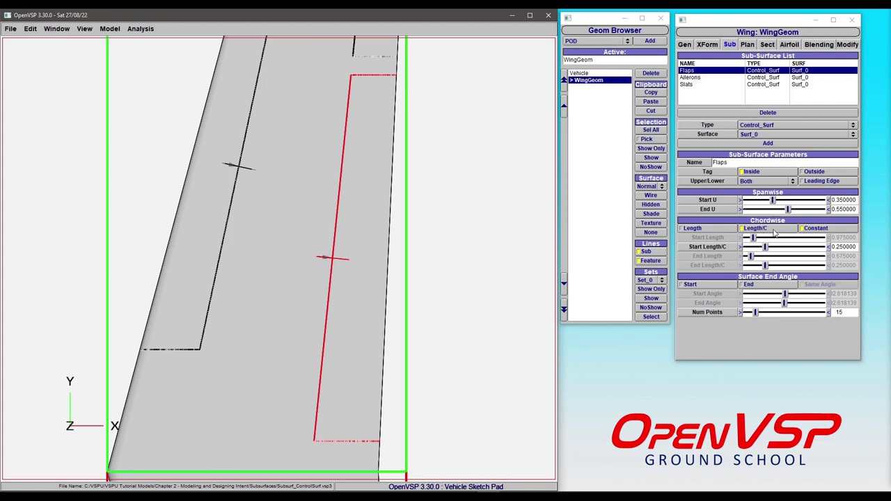
{"action": "mouse_move", "coordinate": [764, 247]}
{"action": "left_mouse_down"}
{"action": "mouse_move", "coordinate": [774, 248]}
{"action": "mouse_move", "coordinate": [765, 247]}
{"action": "left_mouse_up"}
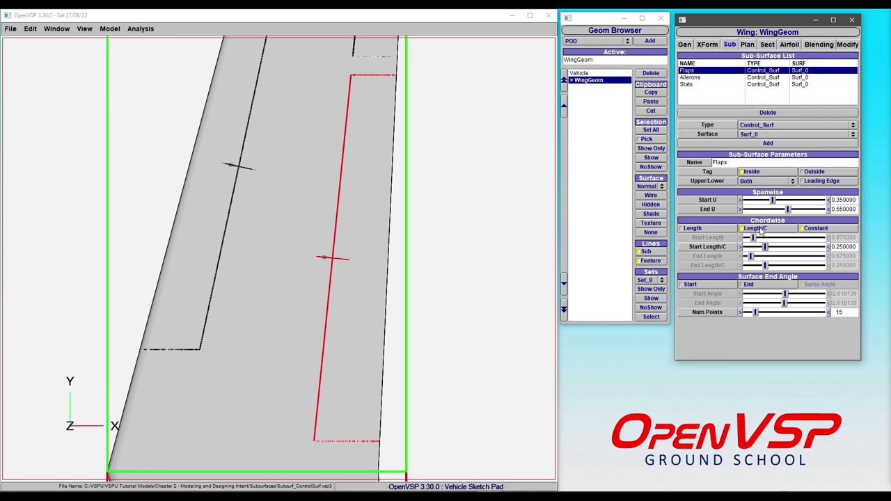
{"action": "left_click", "coordinate": [716, 228]}
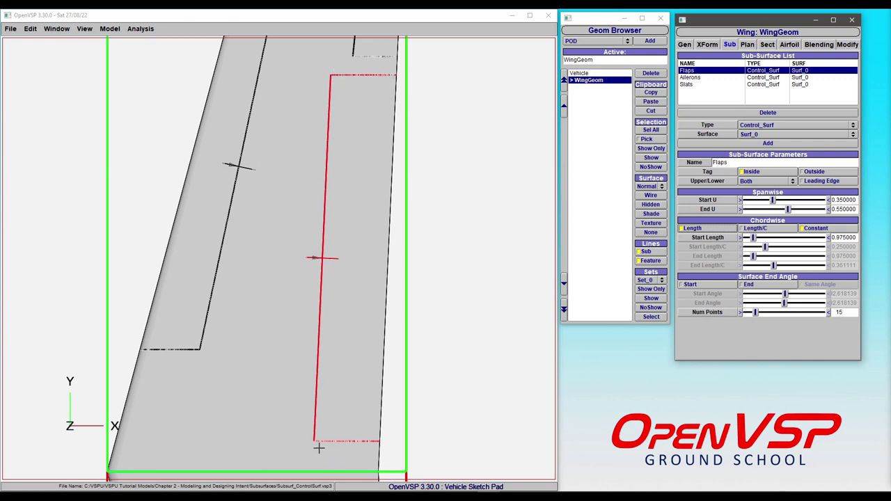
{"action": "left_click", "coordinate": [810, 229]}
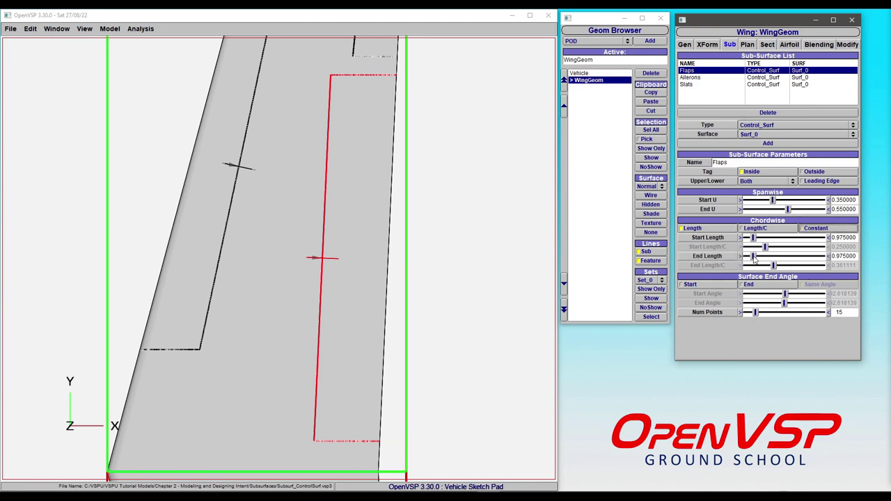
Taper the flap end length to 0.585823 from a 1.338415 start, enabling the start edge angle.
{"action": "mouse_move", "coordinate": [753, 258]}
{"action": "left_mouse_down"}
{"action": "mouse_move", "coordinate": [764, 241]}
{"action": "mouse_move", "coordinate": [749, 242]}
{"action": "left_mouse_up"}
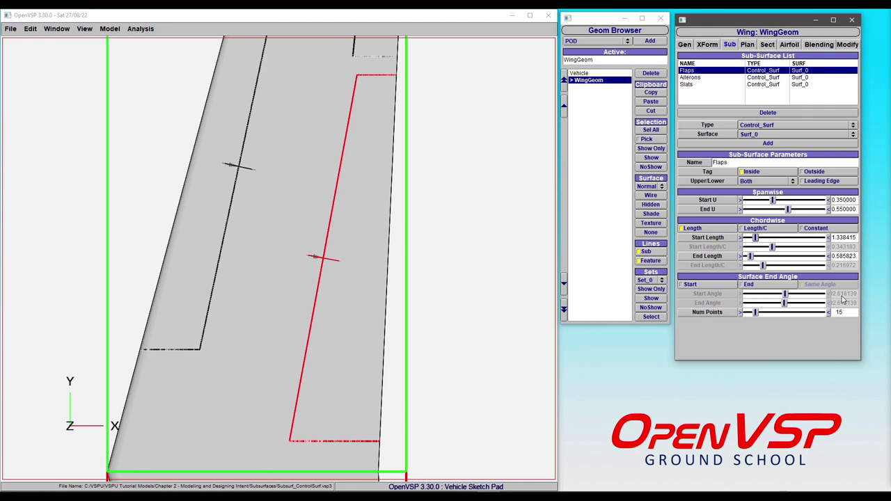
{"action": "left_click", "coordinate": [719, 285]}
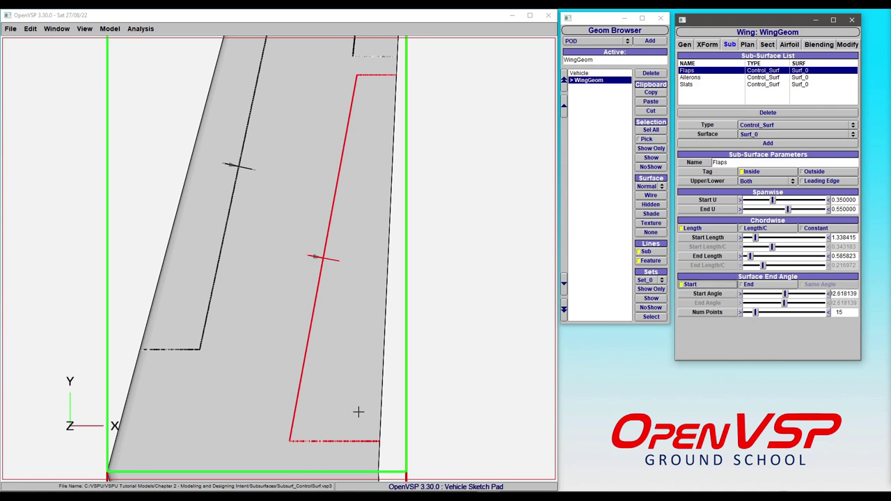
Set the flap's inboard Start Angle to 0.
{"action": "left_click_drag", "start_coordinate": [784, 293], "coordinate": [778, 294]}
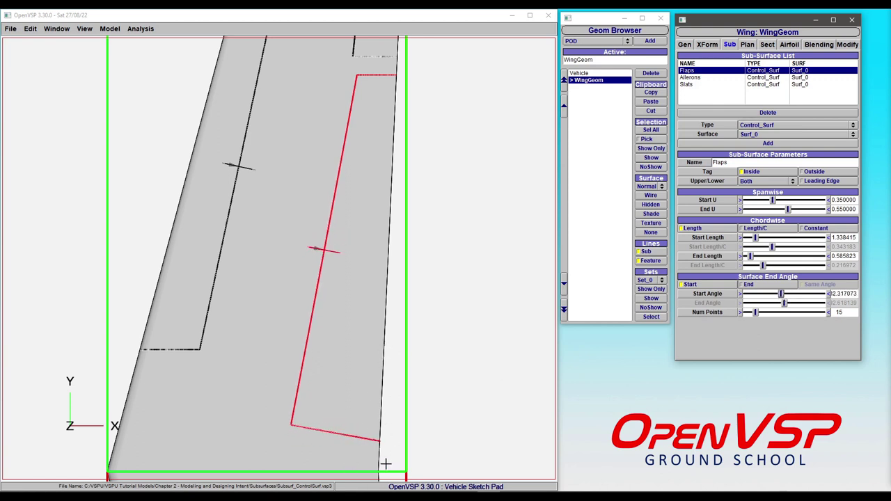
{"action": "double_click", "coordinate": [853, 293]}
{"action": "type", "text": "0"}
{"action": "key", "text": "Return"}
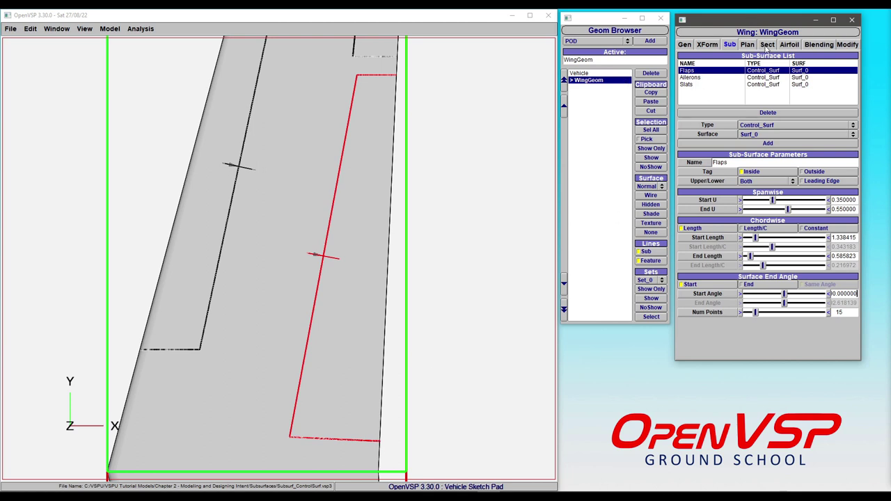
{"action": "left_click", "coordinate": [766, 44]}
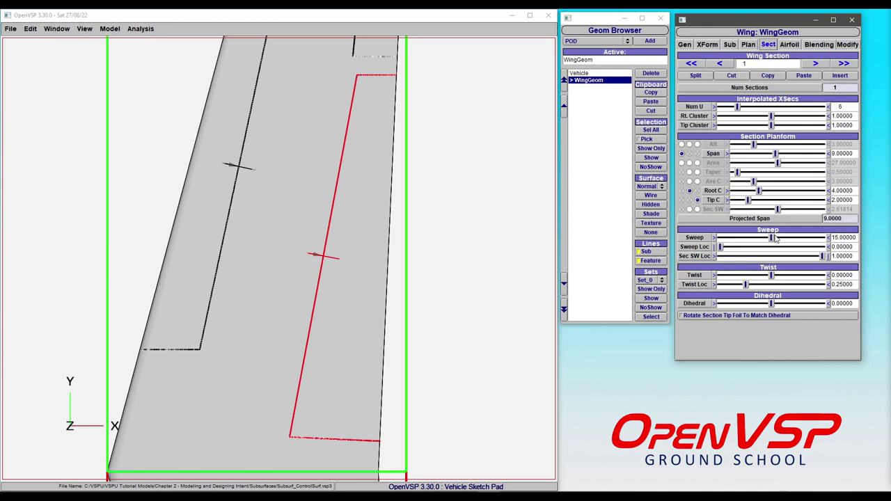
Increase the wing sweep from 15 to 35 degrees and recenter the swept wing in view.
{"action": "left_click_drag", "start_coordinate": [772, 239], "coordinate": [828, 238]}
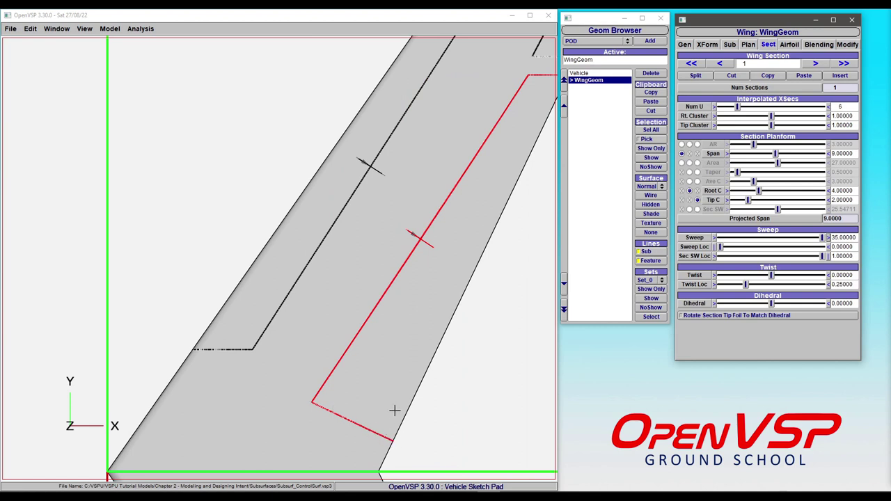
{"action": "right_click_drag", "start_coordinate": [394, 410], "coordinate": [317, 408]}
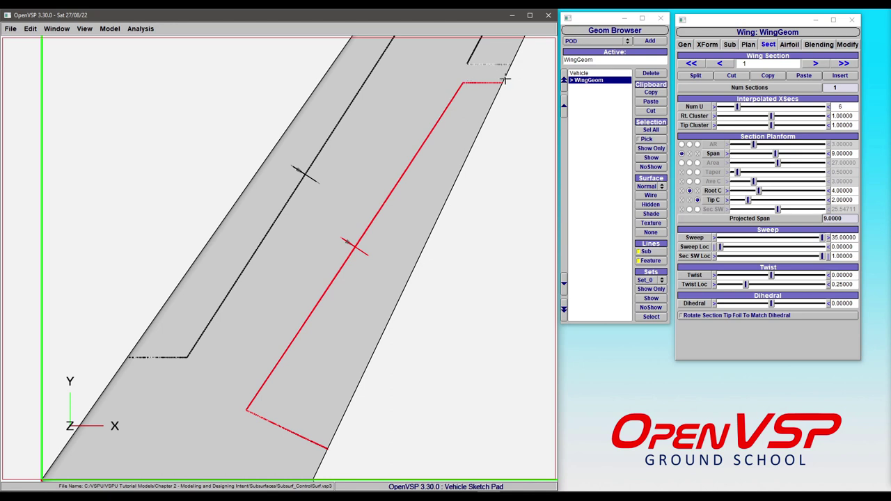
{"action": "left_click", "coordinate": [749, 45]}
Back in the Flaps settings, enable the End angle and set Start Angle to 7.560976.
{"action": "left_click", "coordinate": [727, 45]}
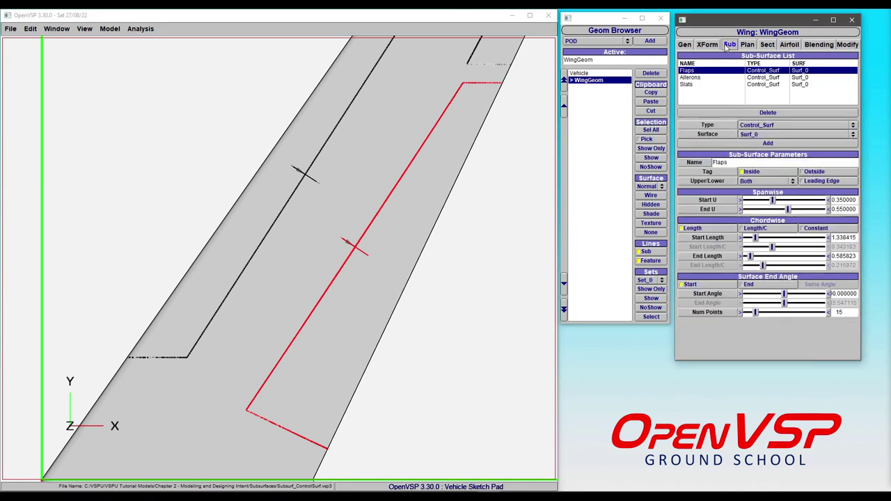
{"action": "left_click", "coordinate": [537, 261]}
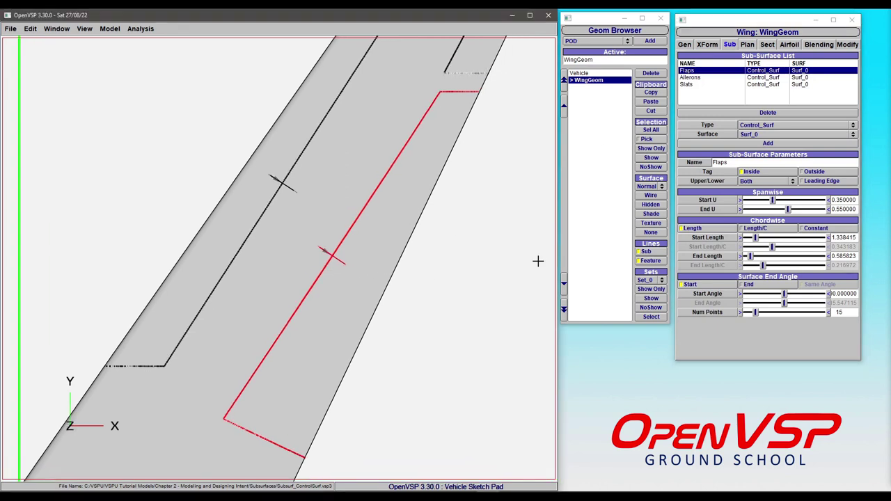
{"action": "left_click", "coordinate": [769, 285]}
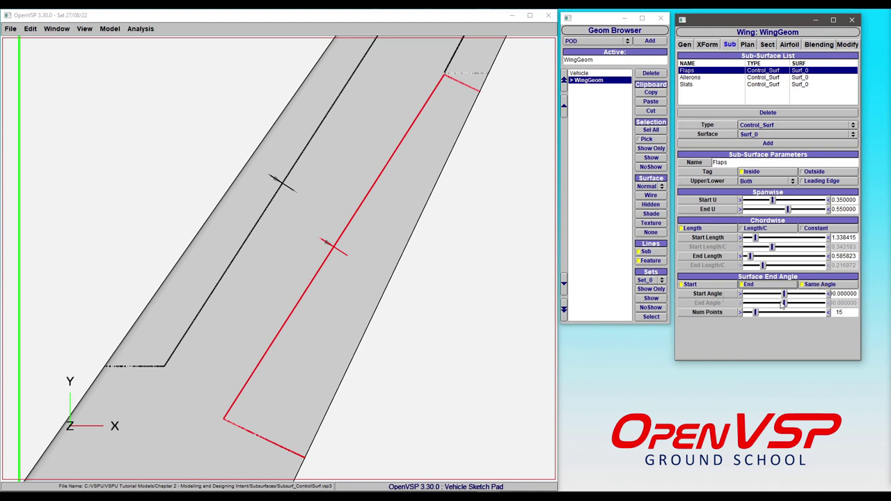
{"action": "mouse_move", "coordinate": [784, 295]}
{"action": "left_mouse_down"}
{"action": "mouse_move", "coordinate": [802, 293]}
{"action": "mouse_move", "coordinate": [791, 293]}
{"action": "left_mouse_up"}
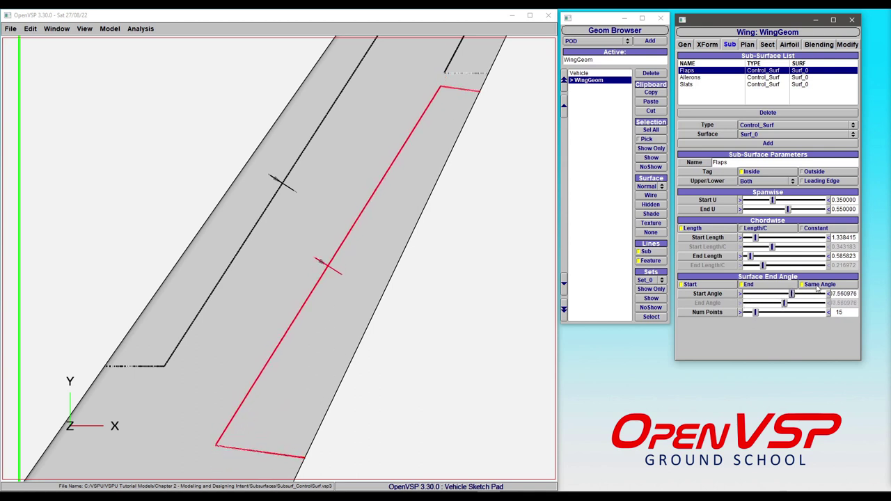
Give the flap an end angle independent of the start, leaving it at 1.509146.
{"action": "left_click", "coordinate": [816, 287]}
{"action": "left_click_drag", "start_coordinate": [784, 303], "coordinate": [745, 303]}
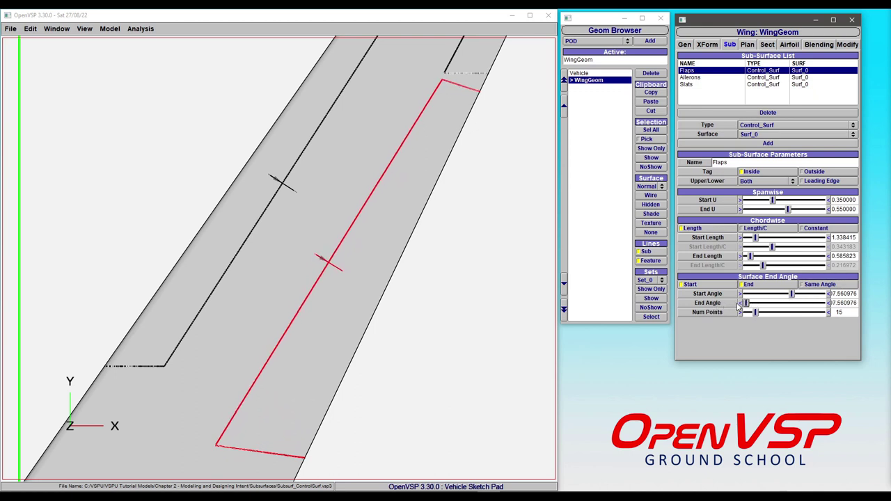
{"action": "left_click", "coordinate": [743, 303]}
{"action": "left_click_drag", "start_coordinate": [747, 304], "coordinate": [771, 303]}
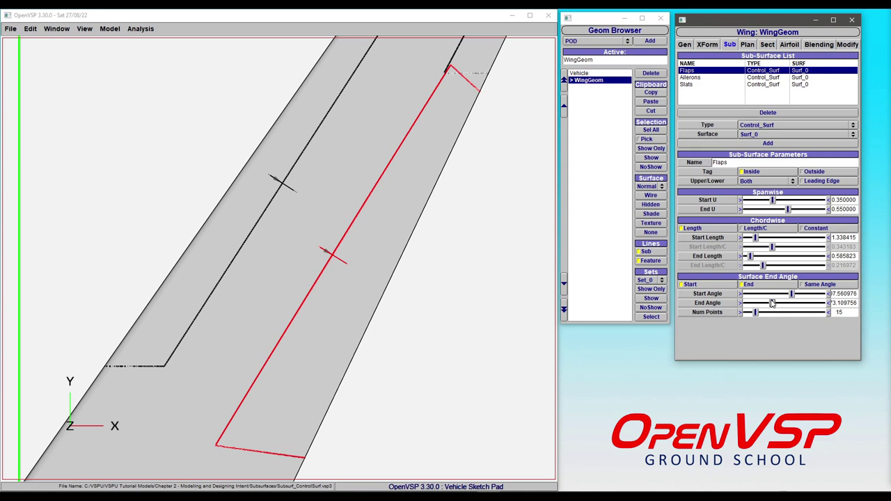
{"action": "left_click_drag", "start_coordinate": [771, 304], "coordinate": [803, 301]}
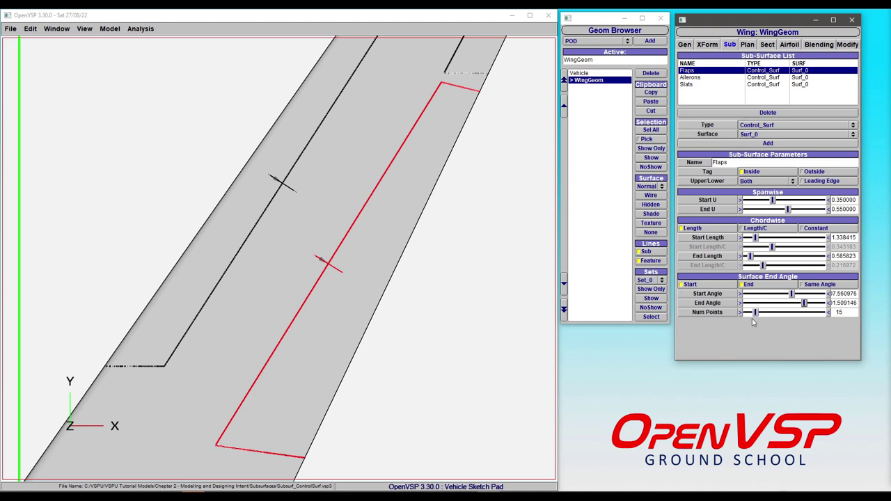
Reduce the flap's edge Num Points from 15 to 1.
{"action": "left_click_drag", "start_coordinate": [757, 316], "coordinate": [738, 318]}
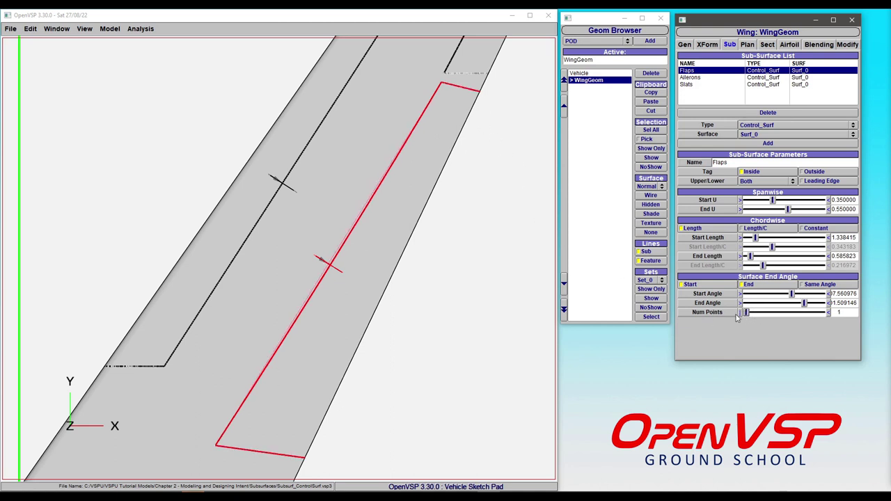
Zoom, pan and orbit to inspect the flap's angled outboard end close up in 3D.
{"action": "scroll", "coordinate": [327, 322], "scroll_direction": "up", "scroll_amount": 3}
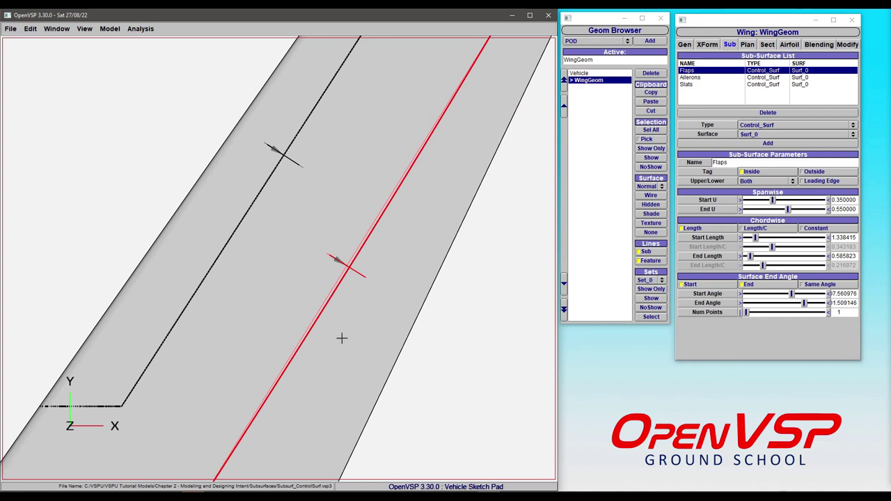
{"action": "right_click_drag", "start_coordinate": [341, 338], "coordinate": [378, 251]}
{"action": "right_click_drag", "start_coordinate": [355, 167], "coordinate": [284, 275]}
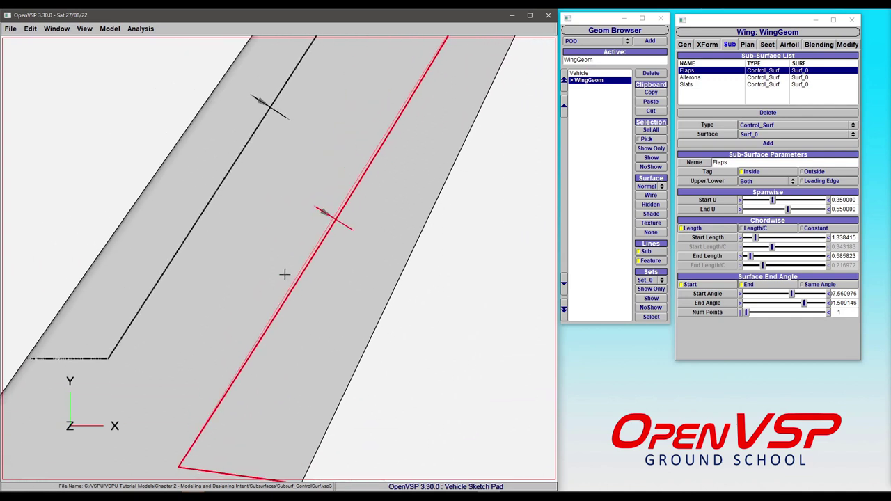
{"action": "right_click_drag", "start_coordinate": [397, 130], "coordinate": [288, 322]}
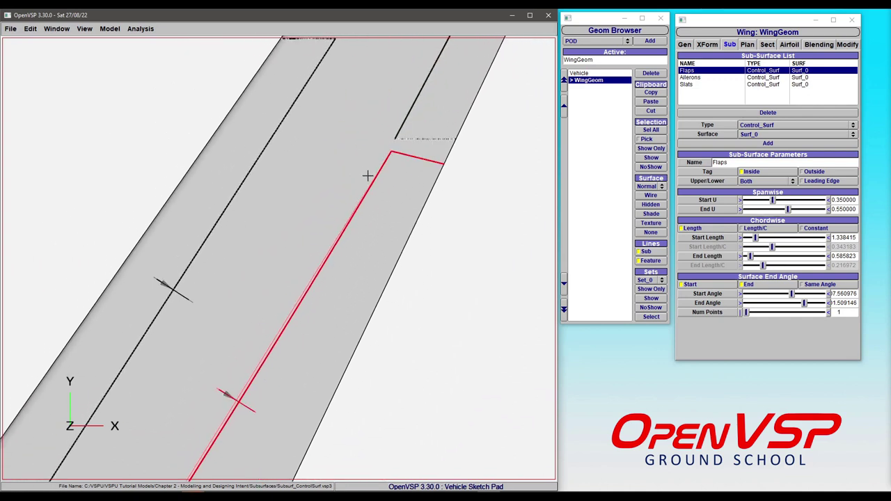
{"action": "right_click_drag", "start_coordinate": [272, 395], "coordinate": [444, 169]}
{"action": "left_click_drag", "start_coordinate": [345, 265], "coordinate": [205, 330]}
{"action": "scroll", "coordinate": [209, 313], "scroll_direction": "up", "scroll_amount": 5}
{"action": "left_click_drag", "start_coordinate": [215, 300], "coordinate": [354, 121]}
{"action": "left_click_drag", "start_coordinate": [258, 362], "coordinate": [267, 318]}
{"action": "right_click_drag", "start_coordinate": [268, 318], "coordinate": [394, 146]}
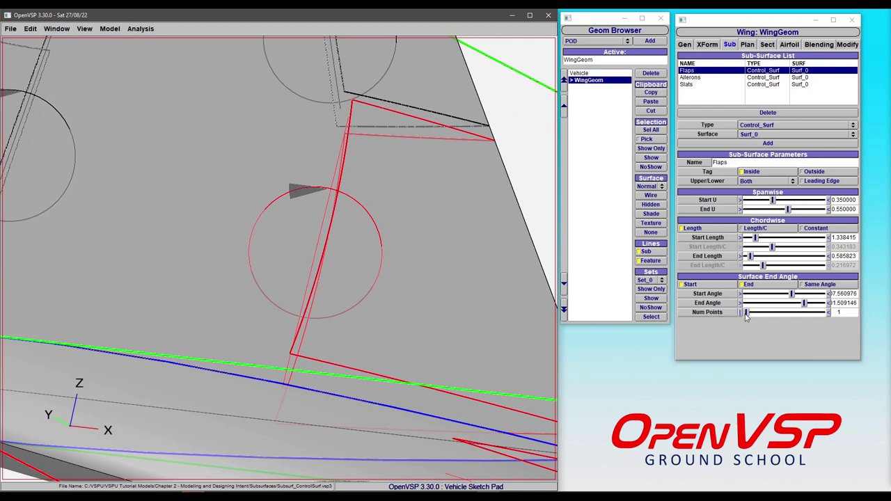
Raise the flap's edge Num Points from 1 through 2 and 4 up to 16.
{"action": "left_click_drag", "start_coordinate": [746, 312], "coordinate": [747, 314]}
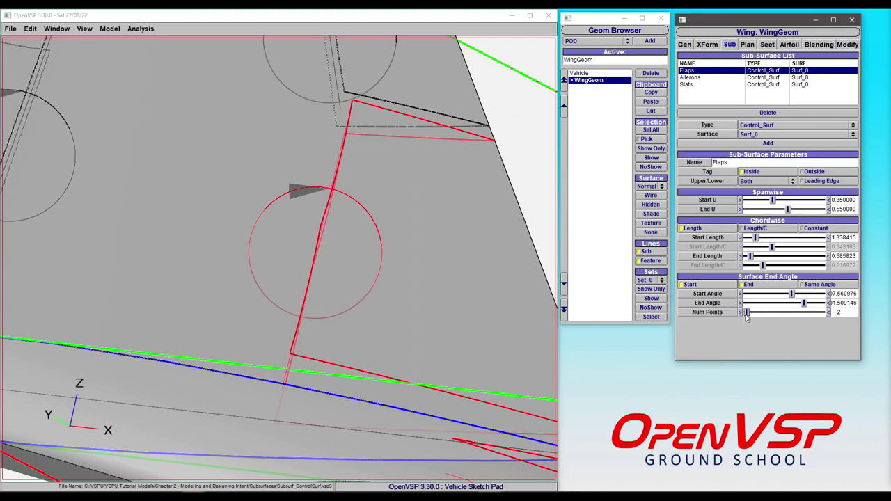
{"action": "left_click_drag", "start_coordinate": [746, 313], "coordinate": [755, 314]}
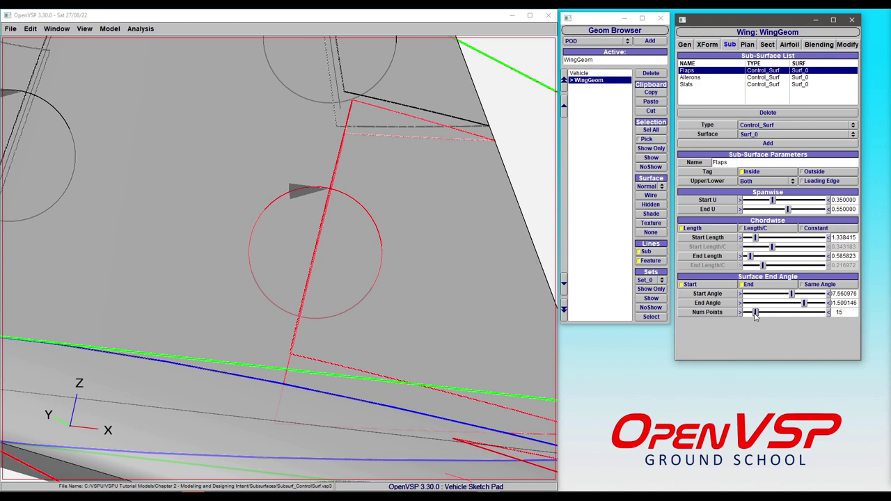
{"action": "left_click_drag", "start_coordinate": [756, 314], "coordinate": [757, 314]}
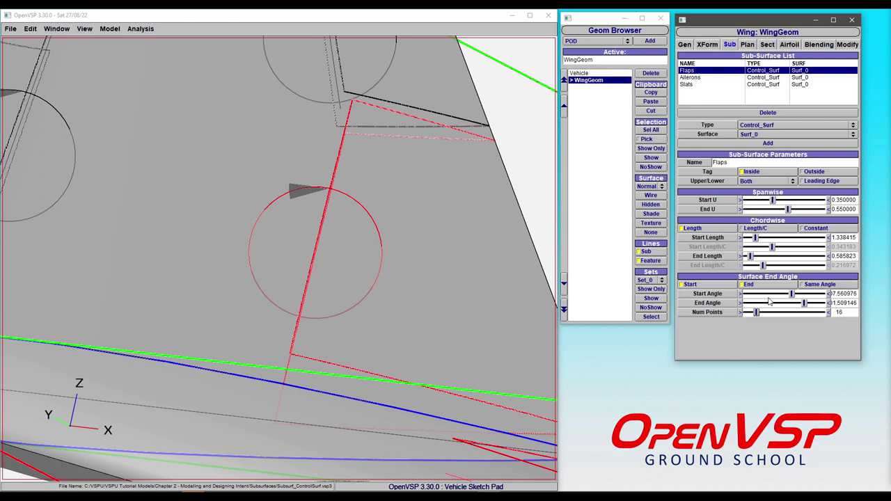